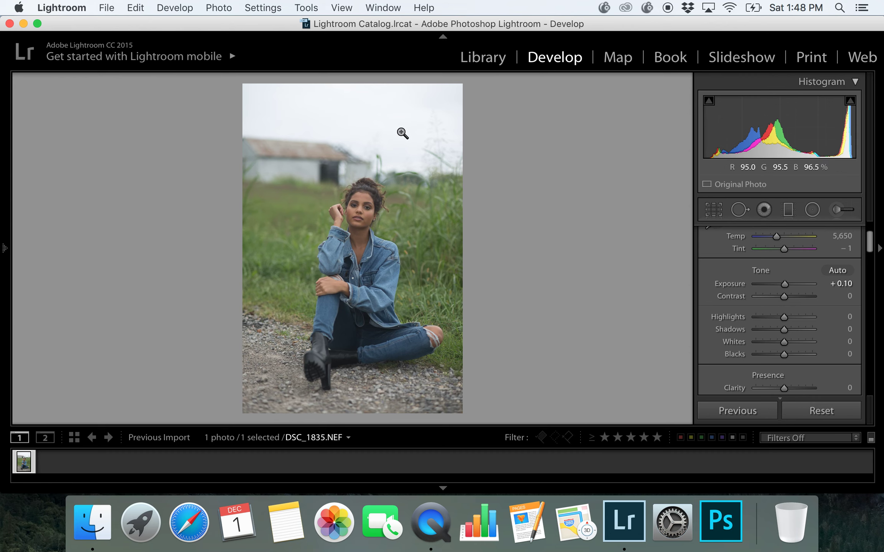
# Inspect the woman's face up close and set the photo's Clarity to 20.
pyautogui.scroll(-5, 870, 248)
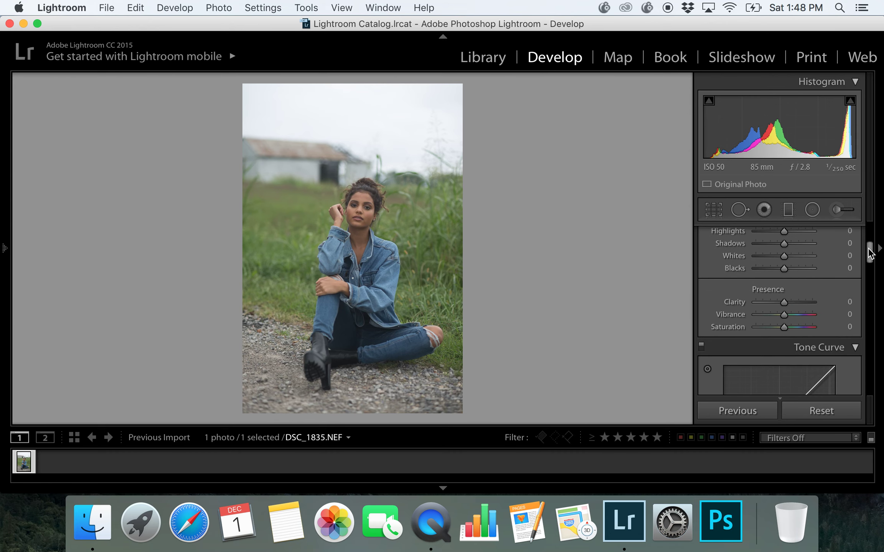
pyautogui.click(849, 247)
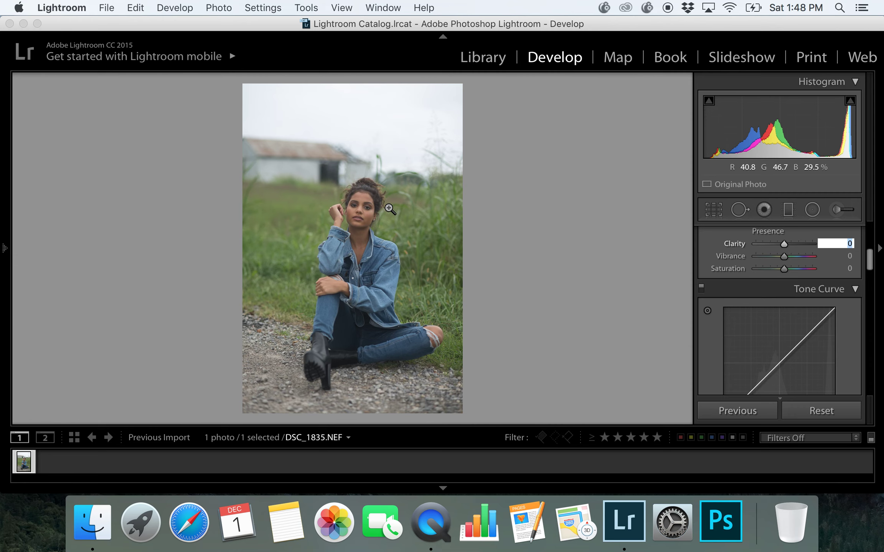
pyautogui.click(370, 212)
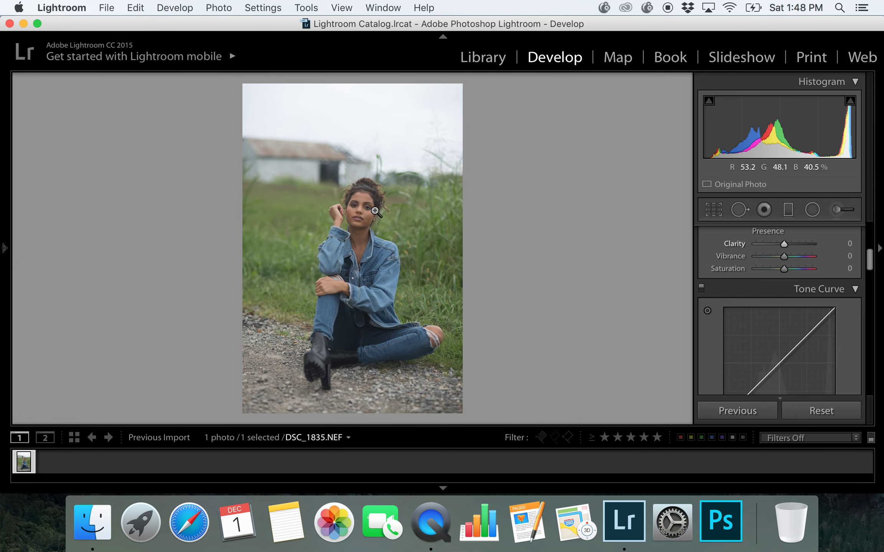
pyautogui.click(368, 209)
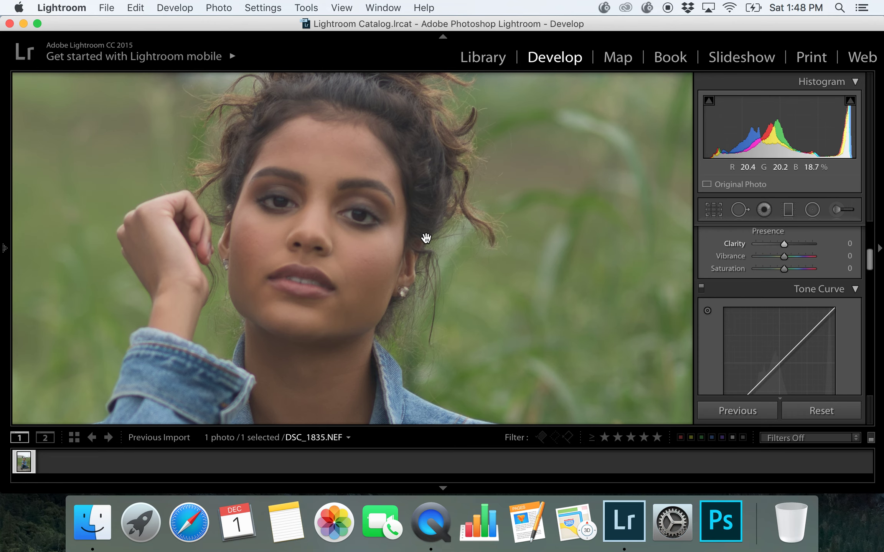
pyautogui.click(428, 240)
pyautogui.click(848, 243)
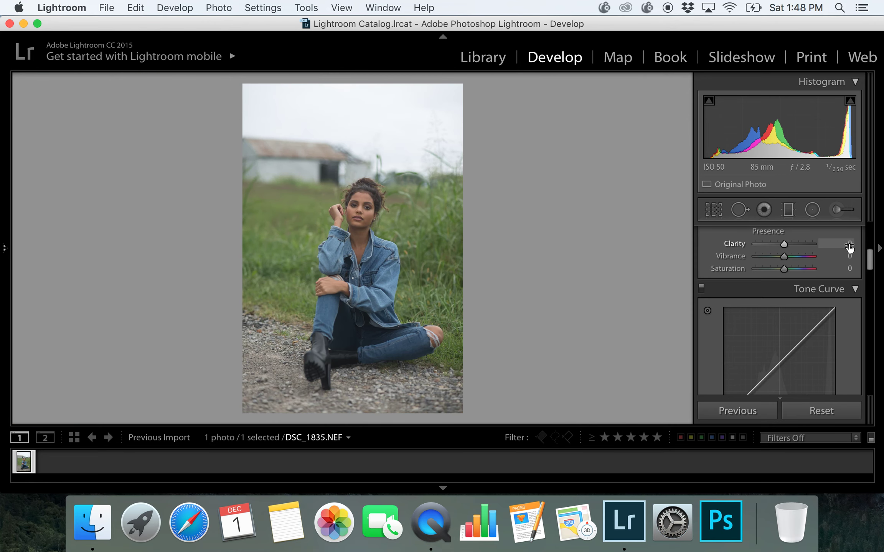
pyautogui.write('20')
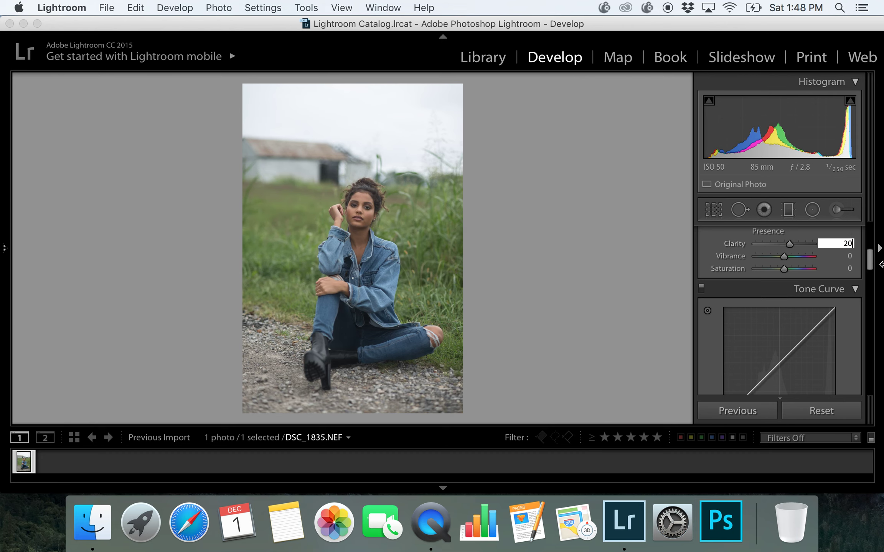
# Set the tone curve regions to Highlights +24, Lights +12, Darks +9 and Shadows -16.
pyautogui.moveTo(870, 261); pyautogui.dragTo(870, 284)
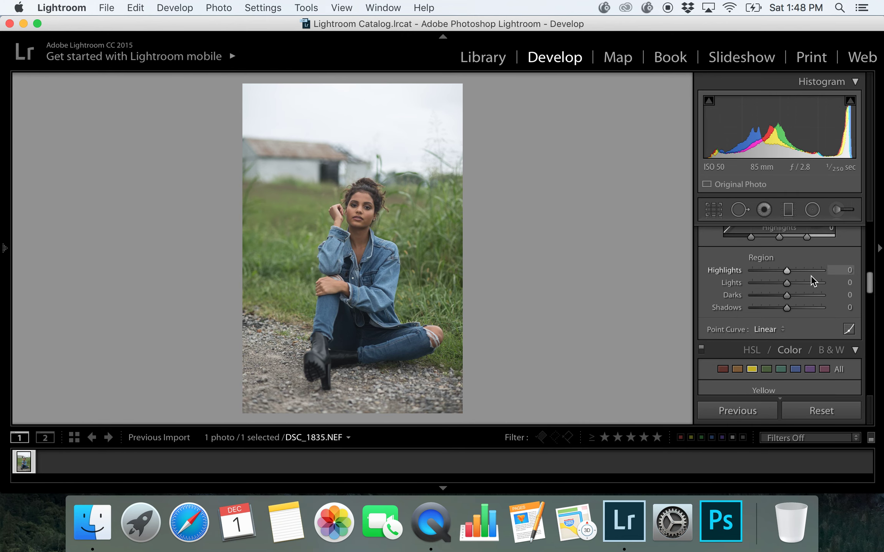
pyautogui.scroll(2, 869, 280)
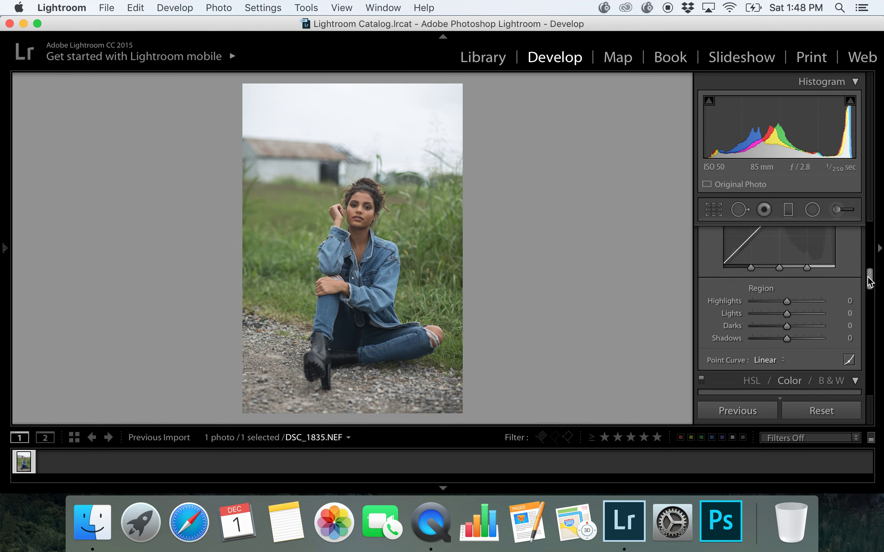
pyautogui.scroll(5, 870, 282)
pyautogui.scroll(-5, 869, 283)
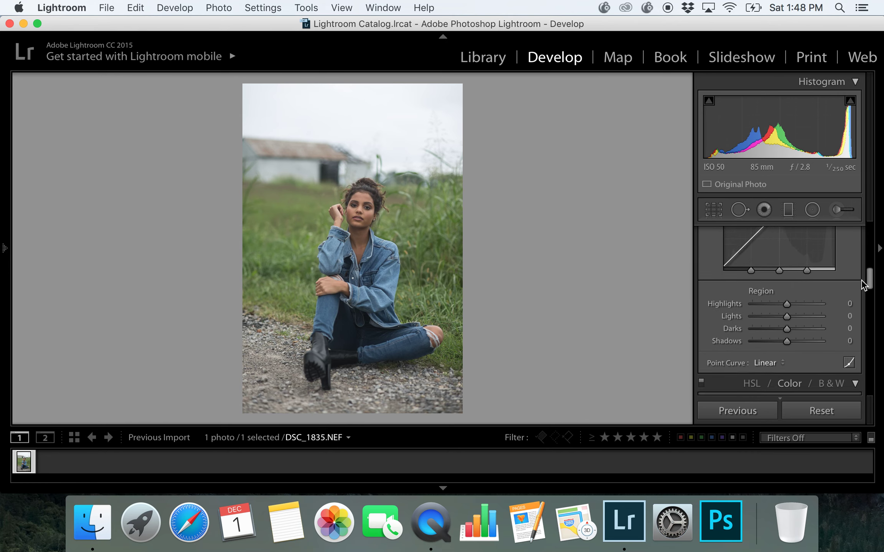
pyautogui.moveTo(787, 303); pyautogui.dragTo(793, 333)
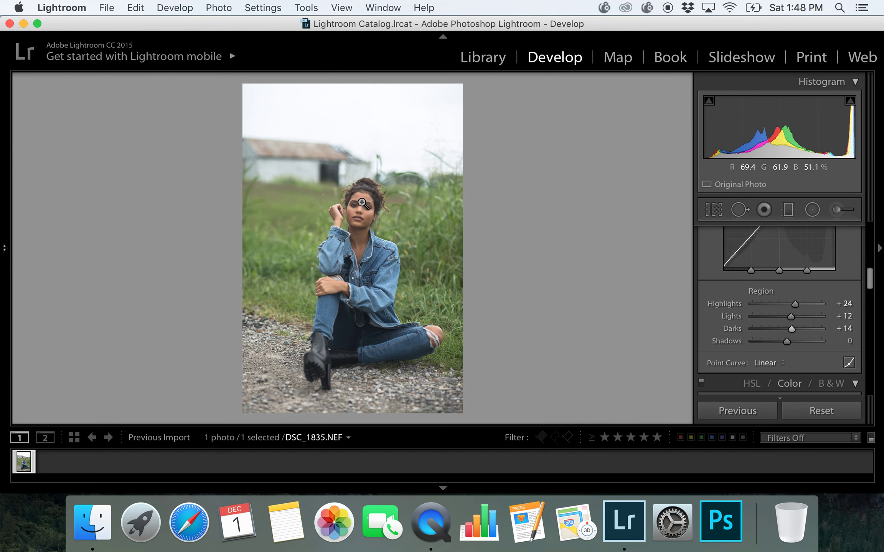
pyautogui.moveTo(787, 343)
pyautogui.mouseDown()
pyautogui.moveTo(778, 343)
pyautogui.moveTo(789, 331)
pyautogui.mouseUp()
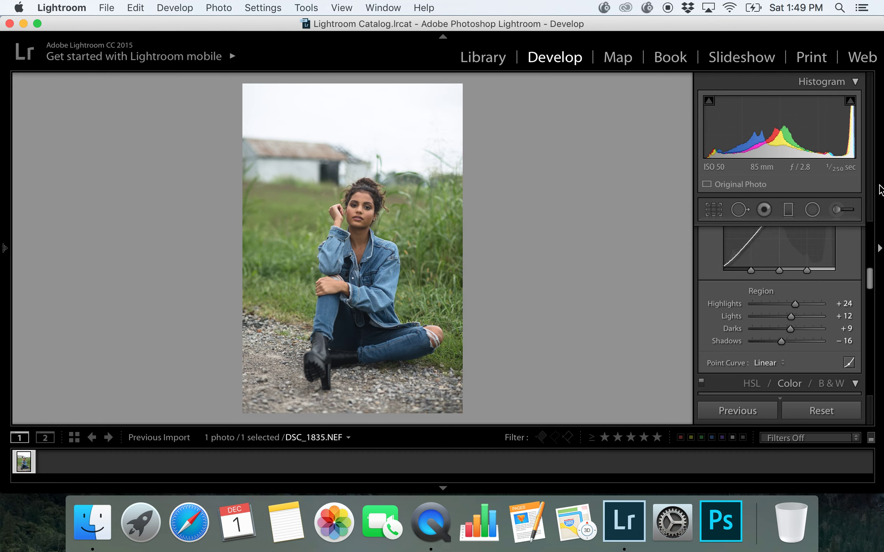
# Adjust the Green color range to Hue -81 and Saturation -21.
pyautogui.moveTo(870, 283); pyautogui.dragTo(871, 298)
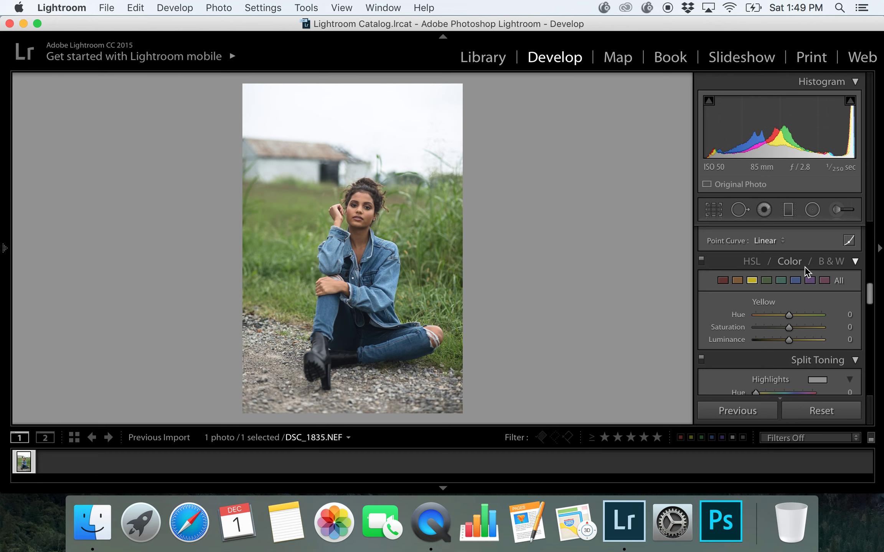
pyautogui.click(767, 283)
pyautogui.moveTo(788, 315); pyautogui.dragTo(763, 321)
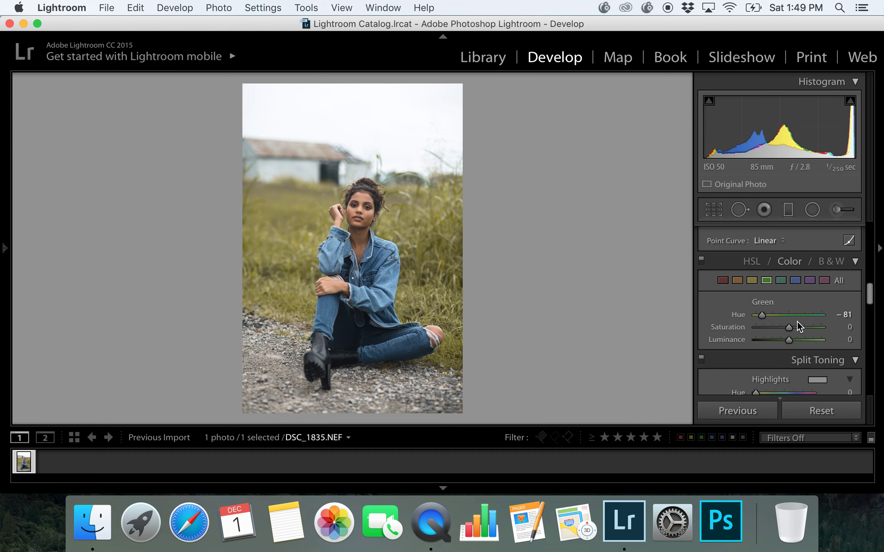
pyautogui.moveTo(789, 329); pyautogui.dragTo(782, 331)
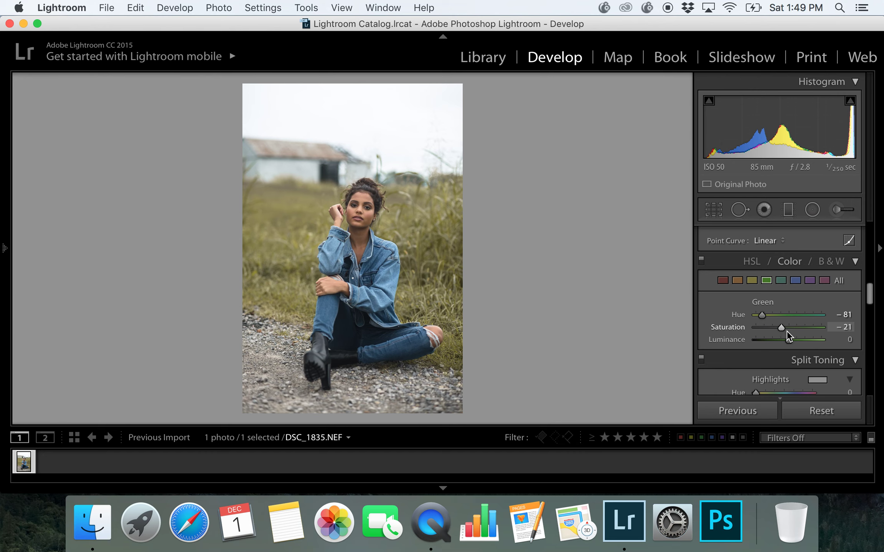
# Split-tone the photo with highlights at Hue 219, Saturation 5 and shadows at Hue 18, Saturation 13.
pyautogui.moveTo(870, 294); pyautogui.dragTo(869, 319)
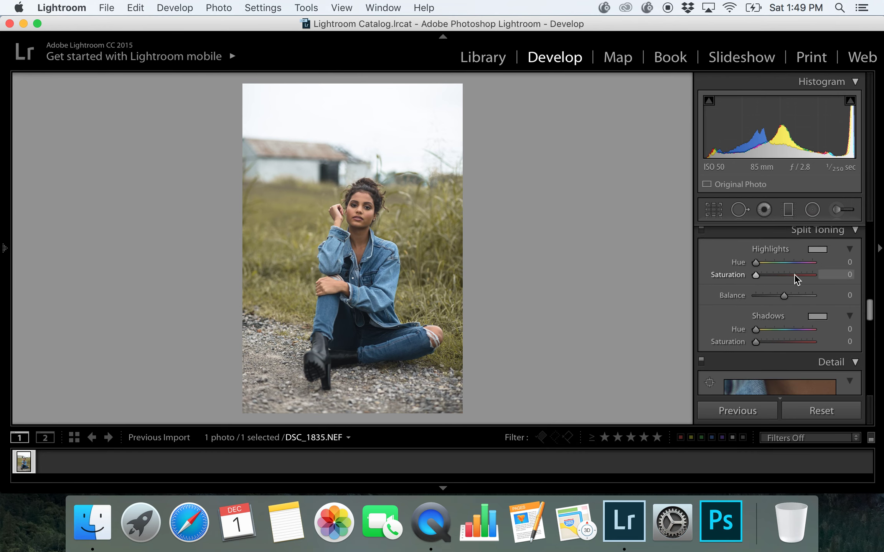
pyautogui.click(789, 262)
pyautogui.moveTo(756, 330); pyautogui.dragTo(764, 343)
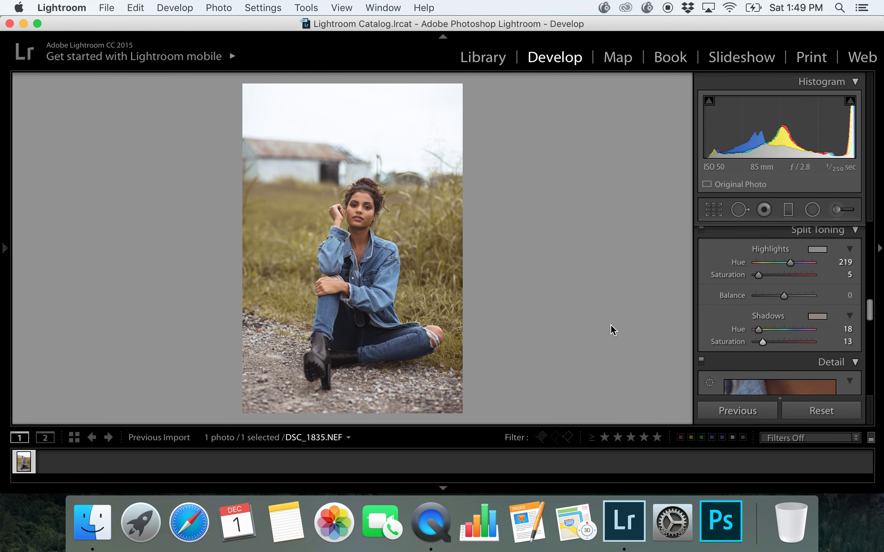
# Open the edited photo in Adobe Photoshop CC 2015.5.
pyautogui.click(218, 9)
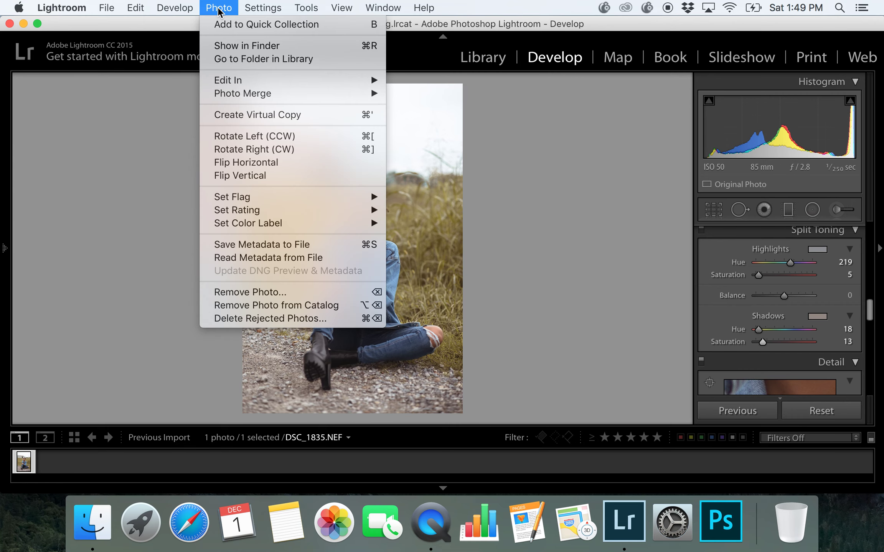
pyautogui.moveTo(279, 80)
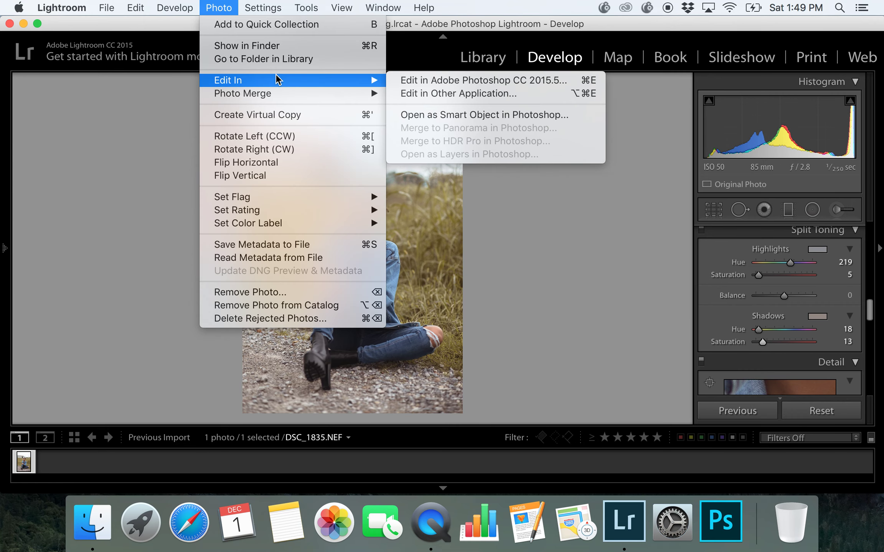
pyautogui.click(445, 80)
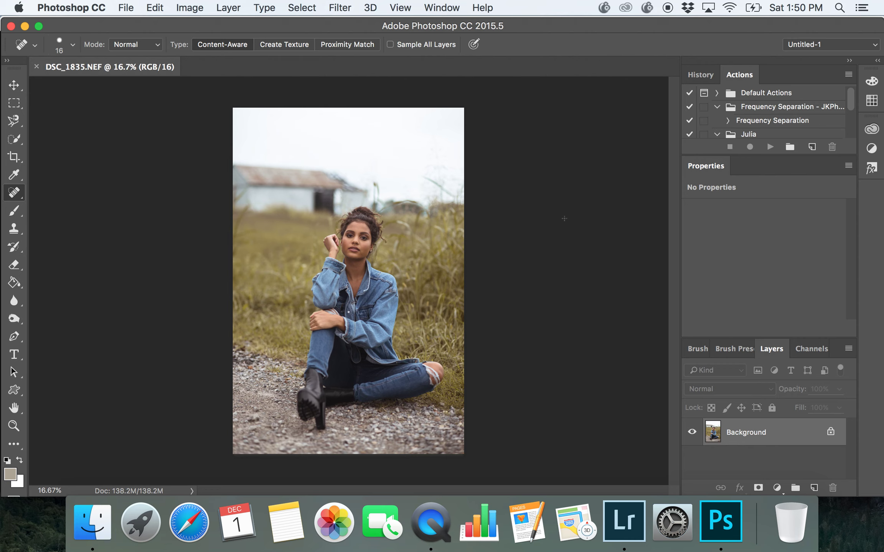
# Start a Color Balance adjustment and set the Shadows color levels to -4, 0, +8.
pyautogui.press('super+b')
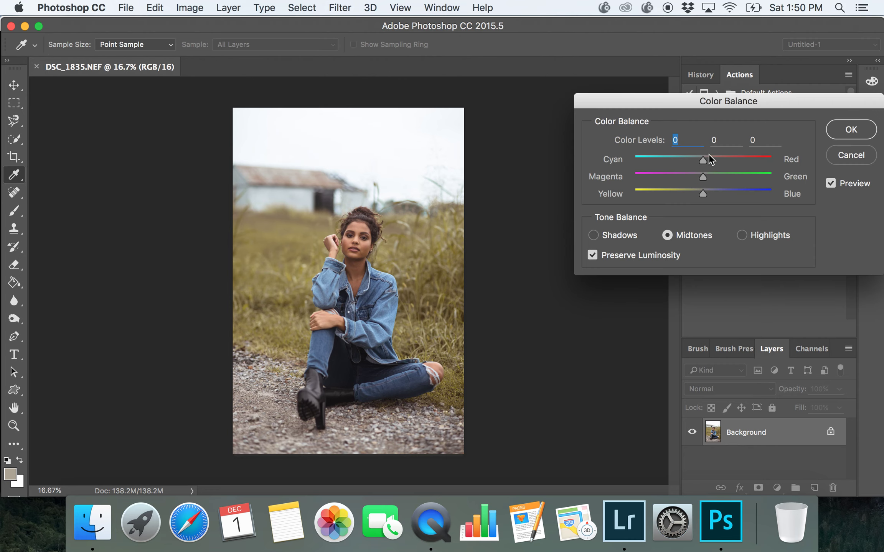
pyautogui.moveTo(702, 193); pyautogui.dragTo(703, 192)
pyautogui.click(624, 239)
pyautogui.click(708, 192)
pyautogui.click(708, 192)
pyautogui.click(700, 159)
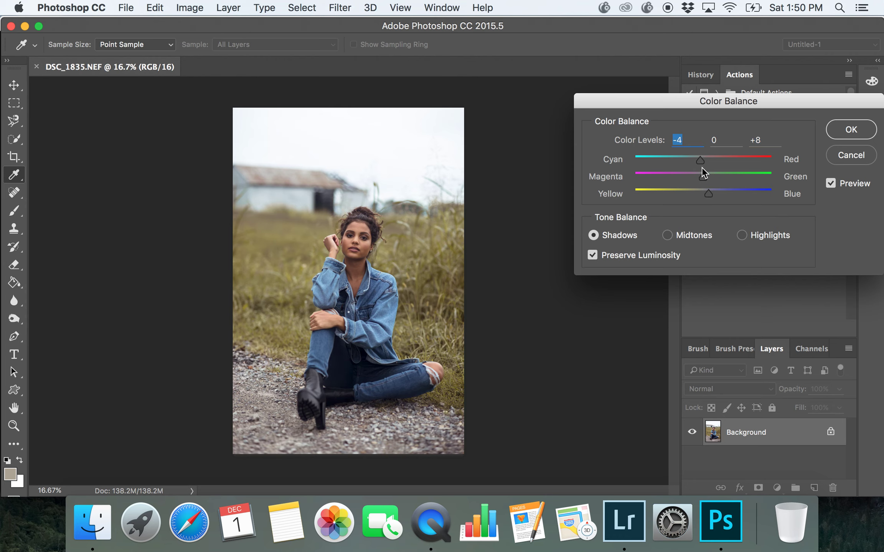
# Adjust the highlights' color balance, set the Midtones levels to -3, 0, -3, and apply after comparing with the preview.
pyautogui.click(750, 239)
pyautogui.moveTo(706, 195); pyautogui.dragTo(700, 191)
pyautogui.click(689, 235)
pyautogui.click(844, 181)
pyautogui.click(845, 180)
pyautogui.click(844, 181)
pyautogui.click(844, 181)
pyautogui.click(844, 181)
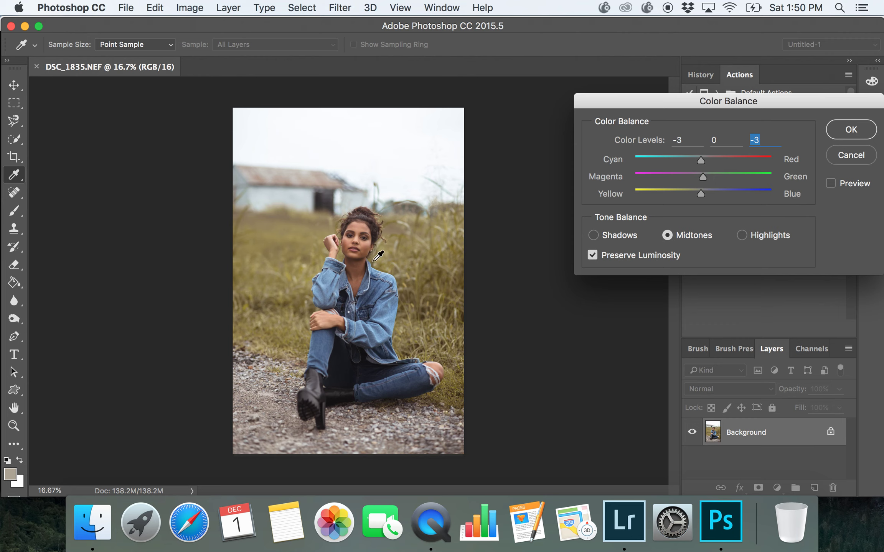
pyautogui.click(835, 186)
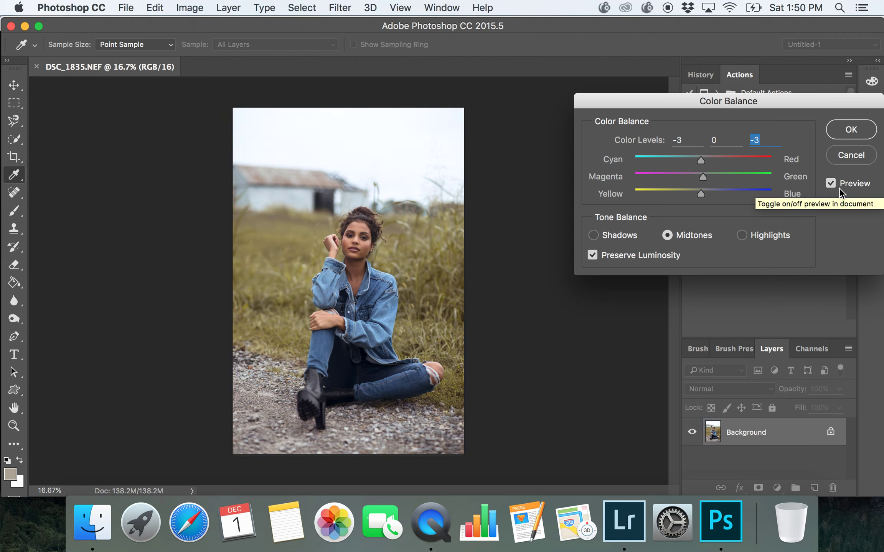
pyautogui.click(851, 131)
pyautogui.press('j')
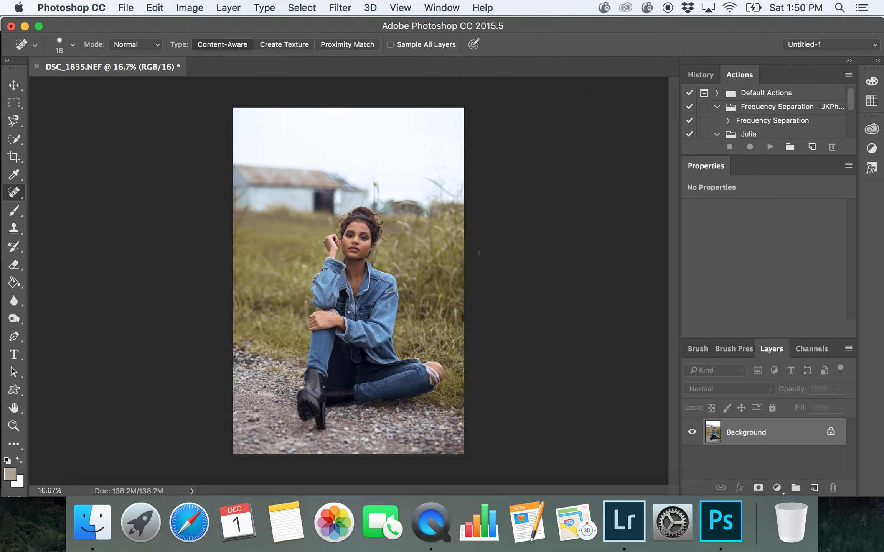
# Apply a Levels adjustment with the RGB white input level set to 250.
pyautogui.press('super+l')
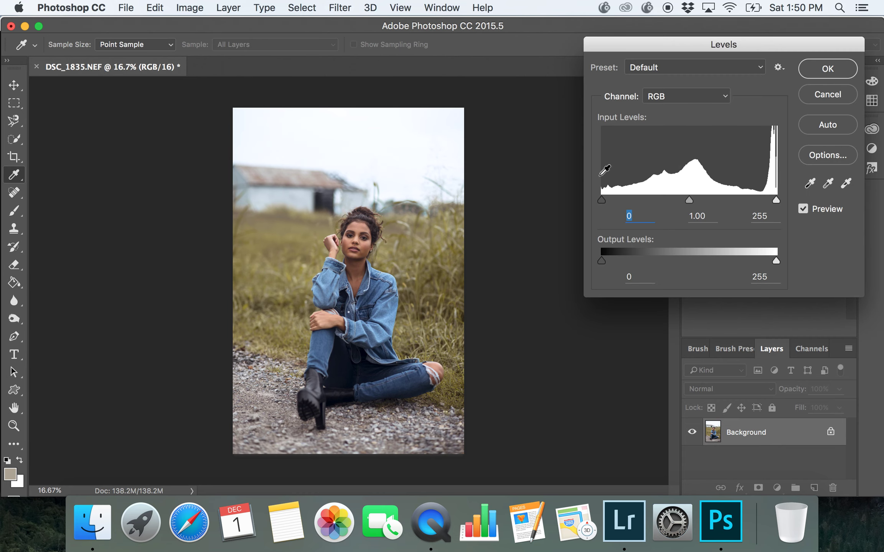
pyautogui.press('alt')
pyautogui.moveTo(777, 205); pyautogui.dragTo(772, 199)
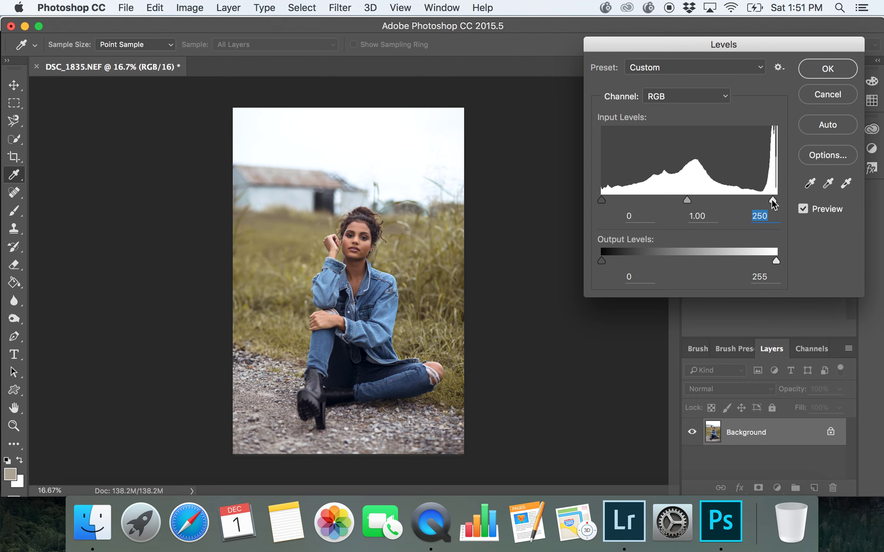
pyautogui.click(827, 69)
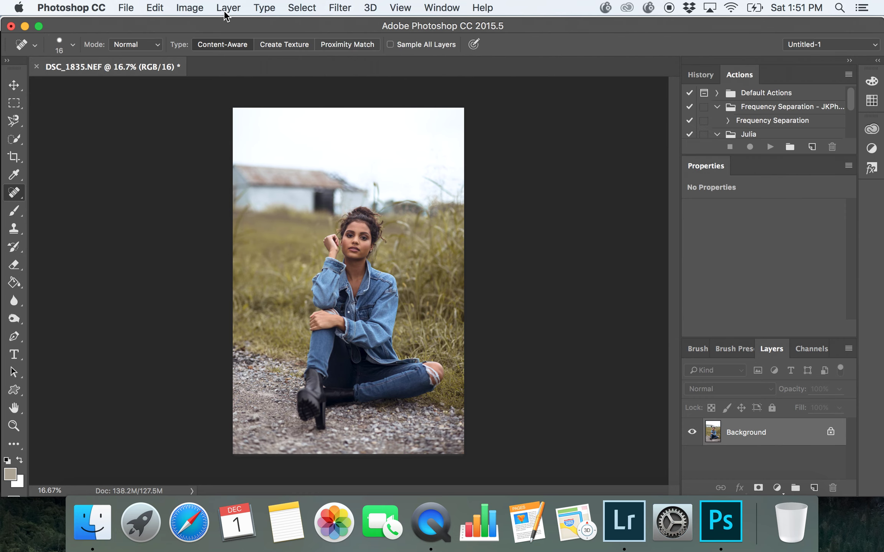
# Add a Curves adjustment layer above the background with its blending mode set to Luminosity.
pyautogui.click(226, 9)
pyautogui.moveTo(338, 180)
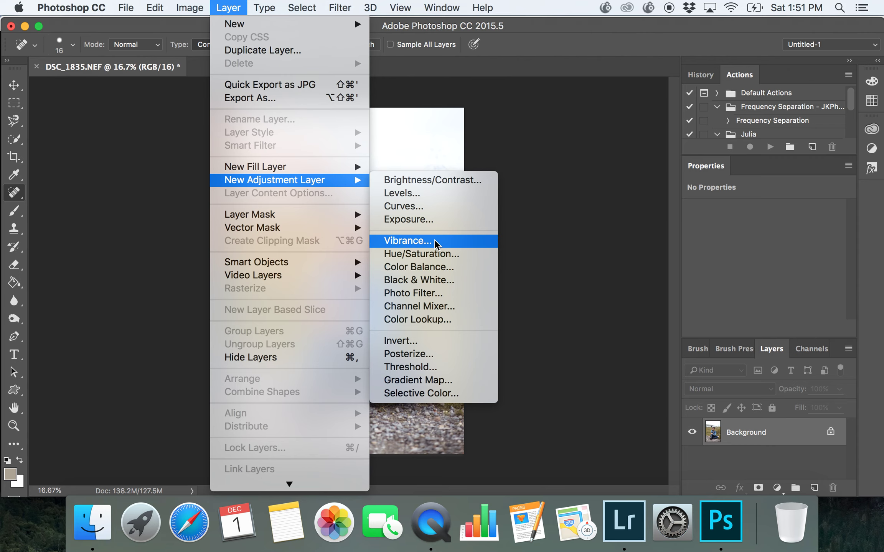
pyautogui.click(405, 206)
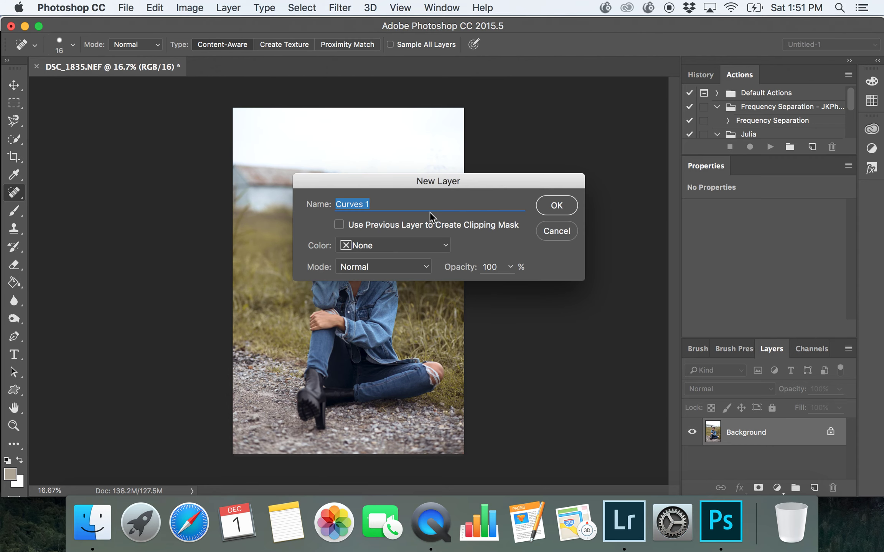
pyautogui.click(423, 267)
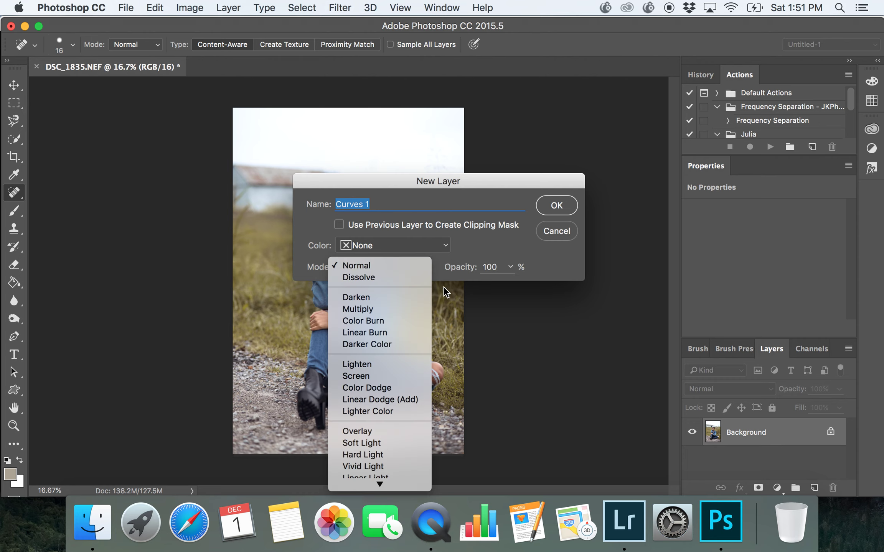
pyautogui.moveTo(389, 485)
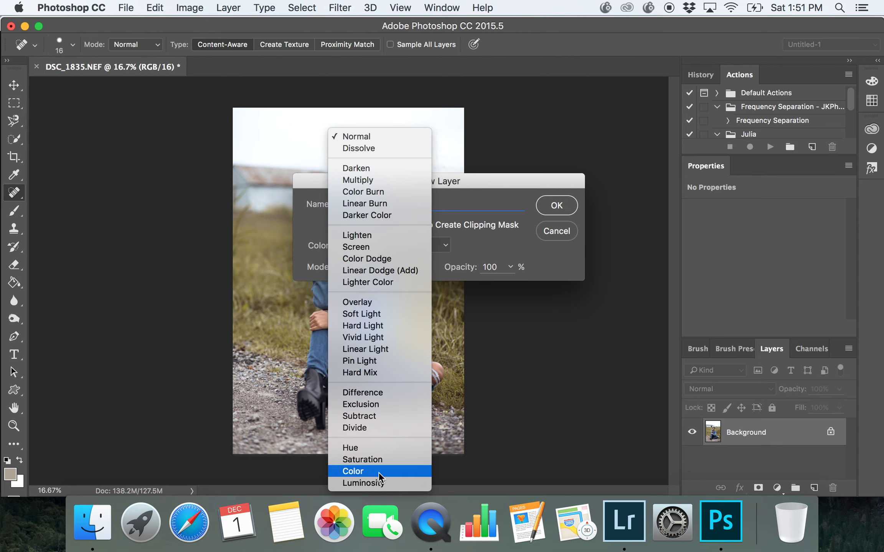
pyautogui.click(363, 284)
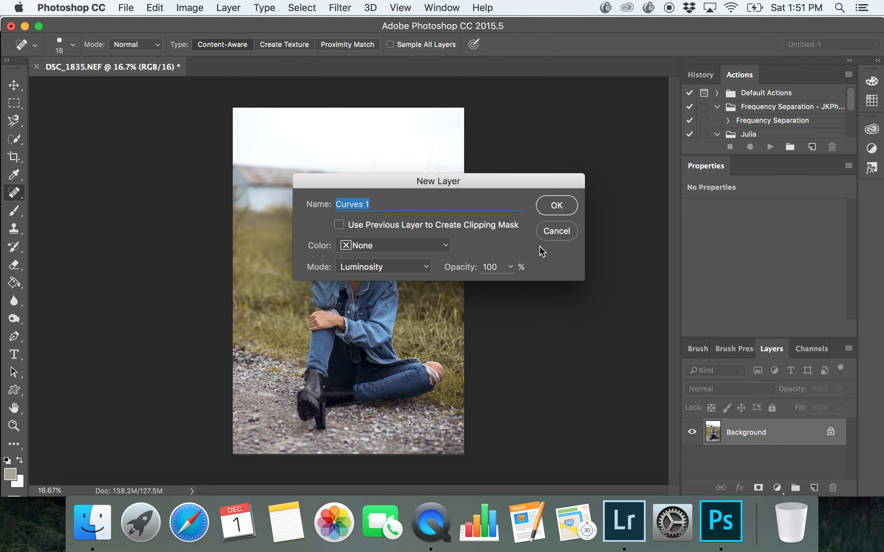
pyautogui.click(557, 206)
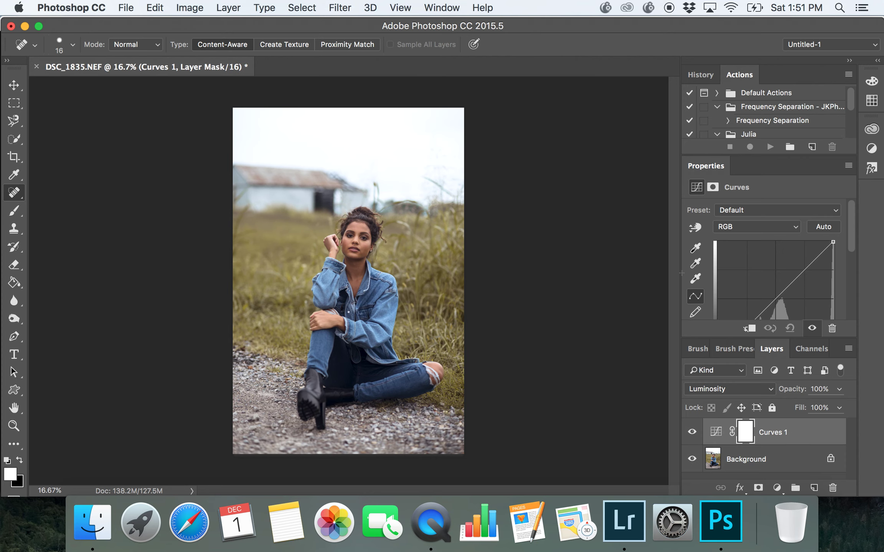
# Shape the RGB curve by anchoring the darkest and brightest tones and raising the midtones and upper midtones slightly.
pyautogui.moveTo(853, 225); pyautogui.dragTo(855, 243)
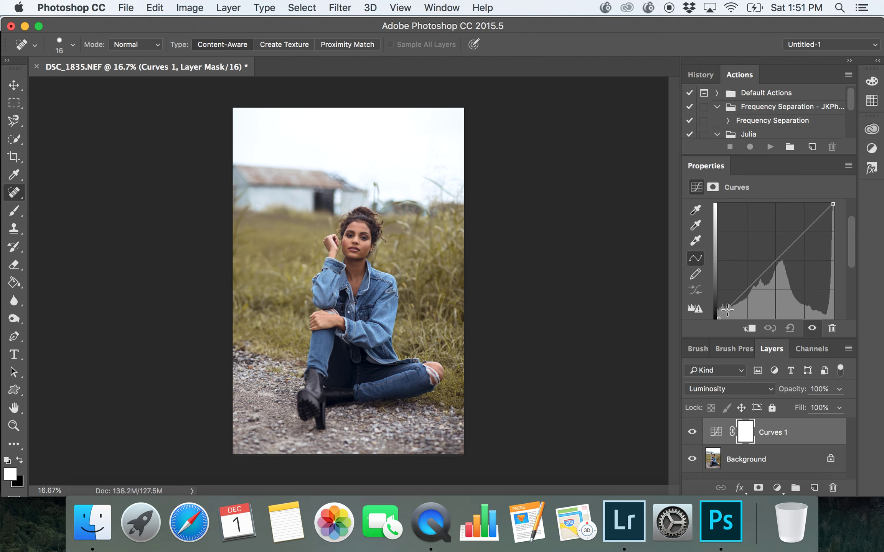
pyautogui.moveTo(727, 310); pyautogui.dragTo(745, 288)
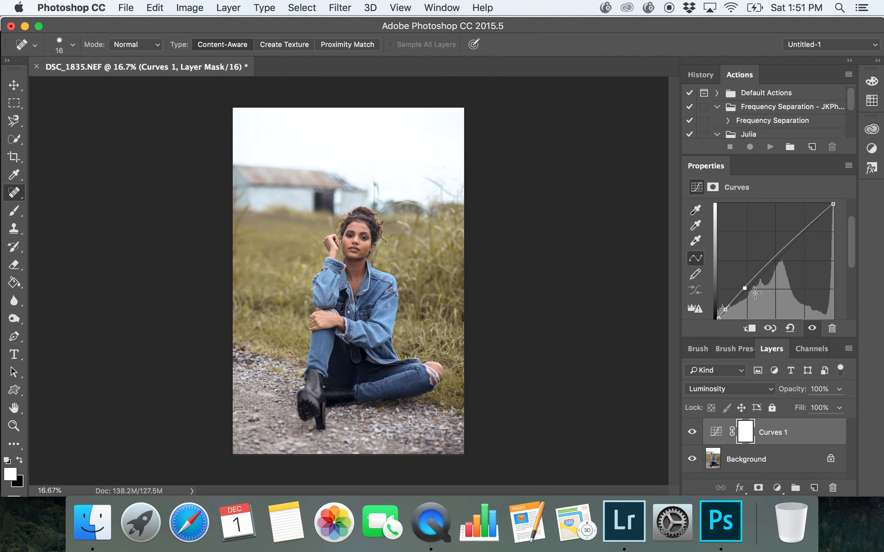
pyautogui.click(820, 215)
pyautogui.moveTo(820, 215); pyautogui.dragTo(818, 215)
pyautogui.moveTo(788, 243); pyautogui.dragTo(768, 263)
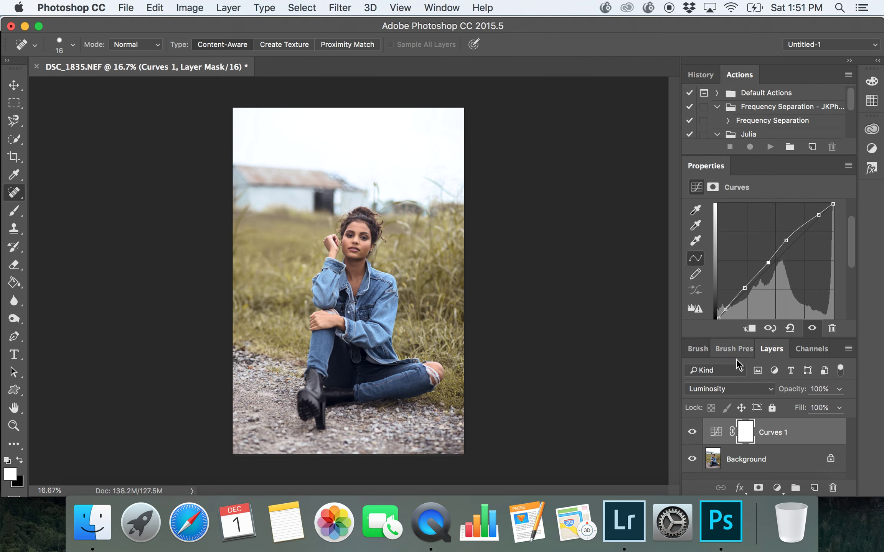
# Set the Curves 1 layer's opacity to 50%, comparing the photo with the layer hidden and shown.
pyautogui.click(692, 434)
pyautogui.click(692, 434)
pyautogui.click(692, 435)
pyautogui.click(692, 434)
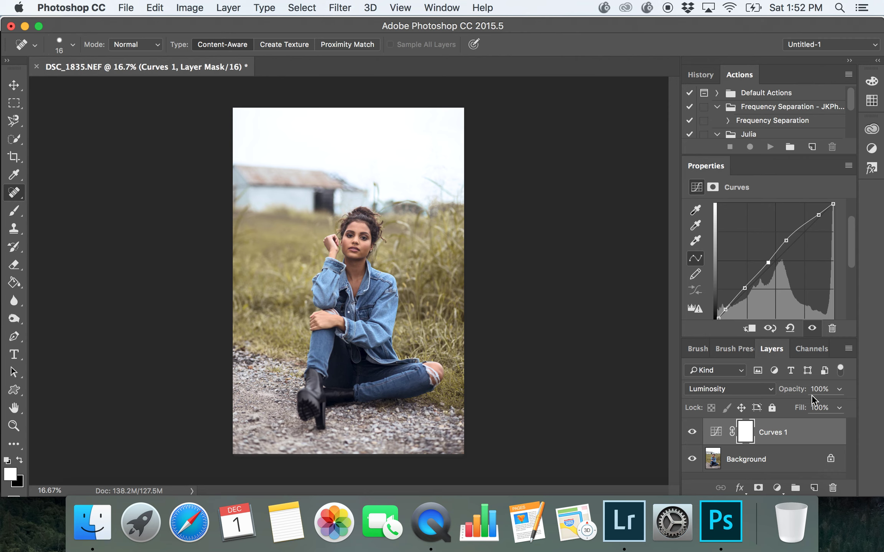
pyautogui.moveTo(819, 390); pyautogui.dragTo(794, 389)
pyautogui.write('50')
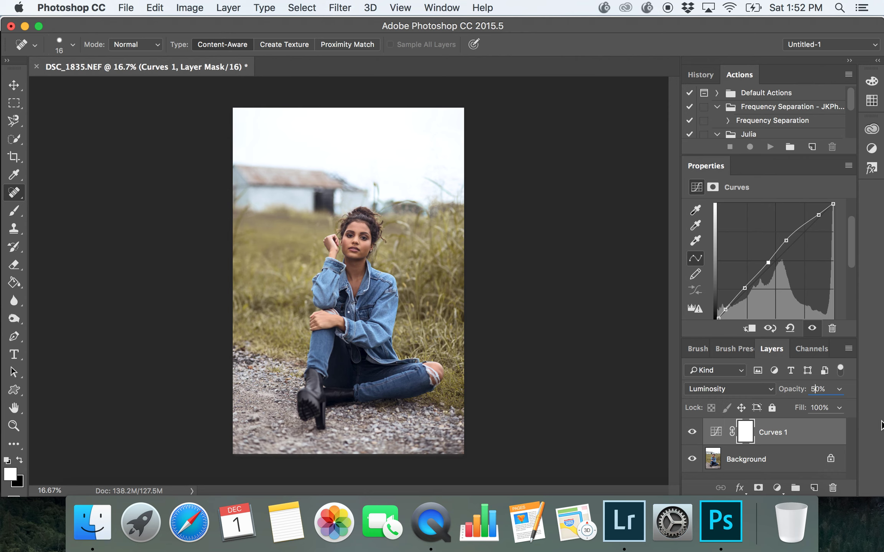
pyautogui.click(692, 434)
pyautogui.click(692, 434)
pyautogui.rightClick(430, 549)
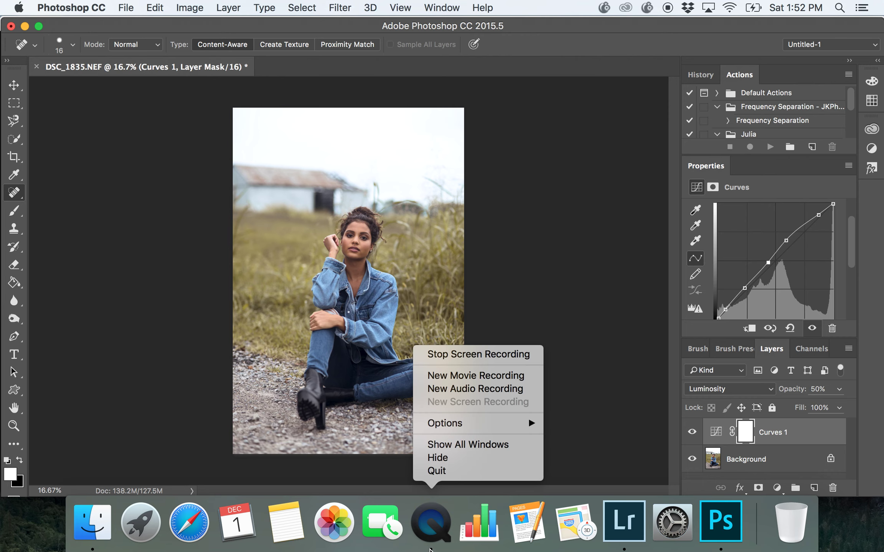